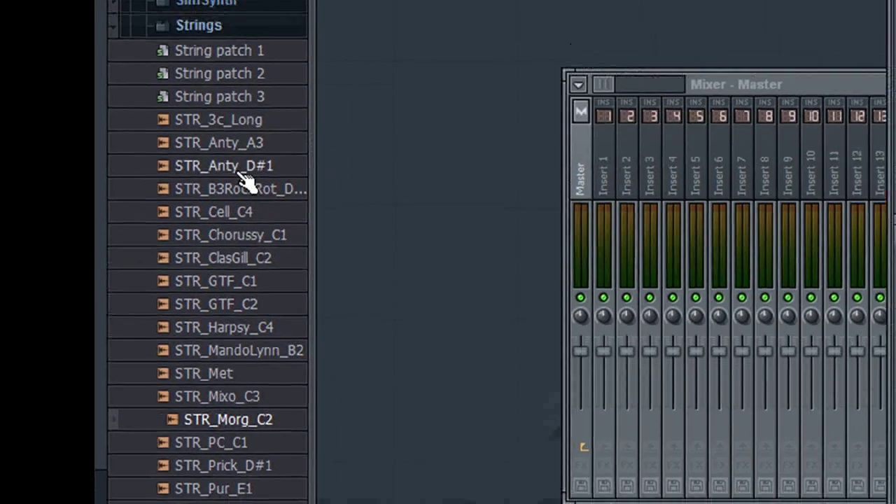
Step: Preview string samples, then load STR_ClasGill_C2 as a new channel and show its settings
left_click(257, 156)
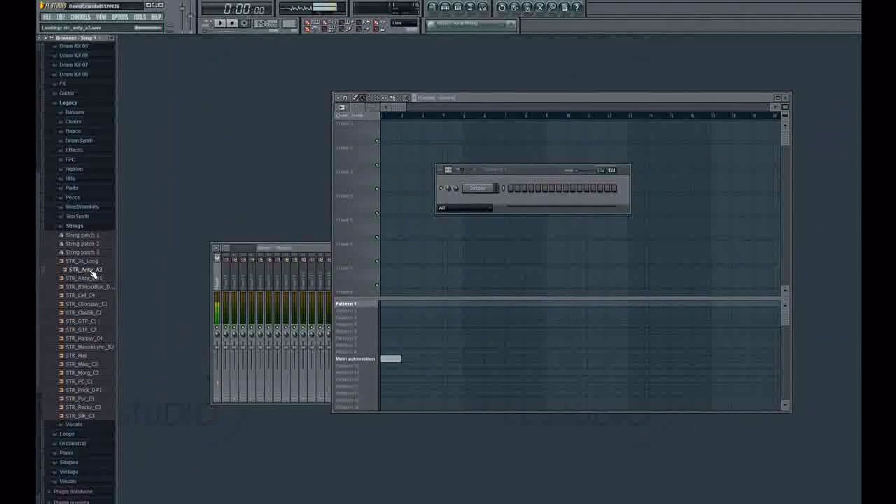
left_click(91, 302)
left_click(92, 312)
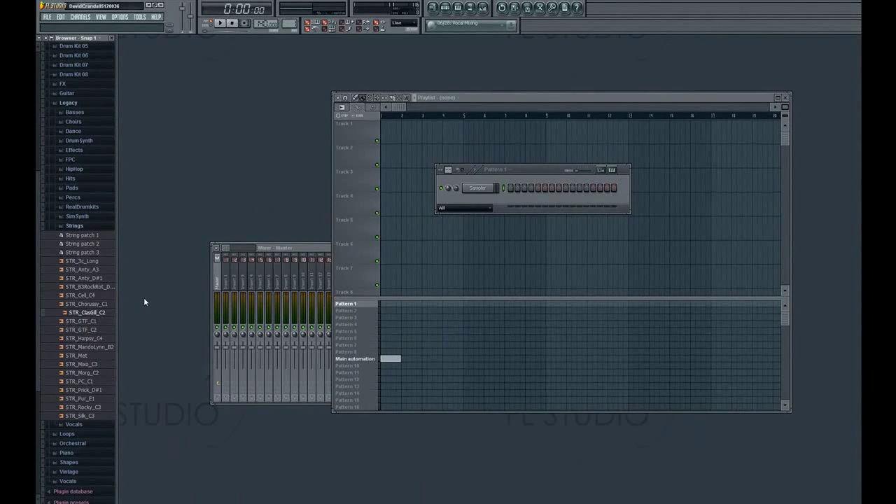
left_click_drag(96, 312, 477, 189)
left_click(477, 188)
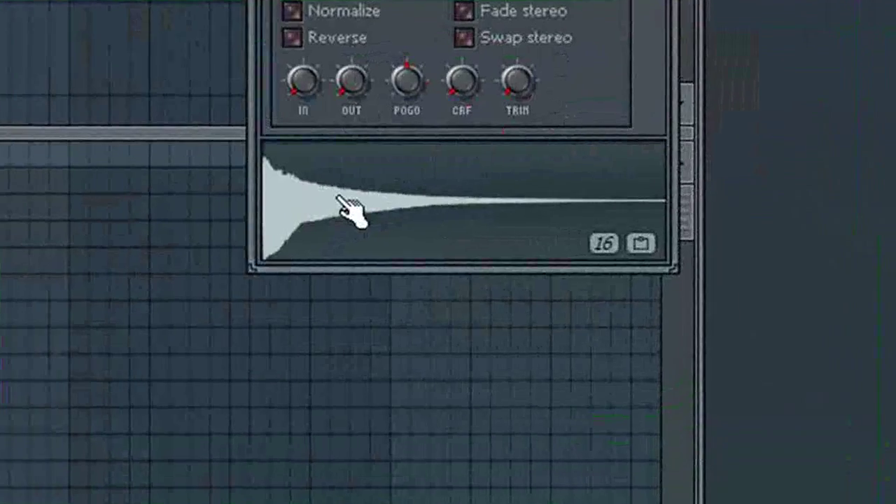
Step: Open the guitar sample's waveform in the Edison editor
right_click(341, 199)
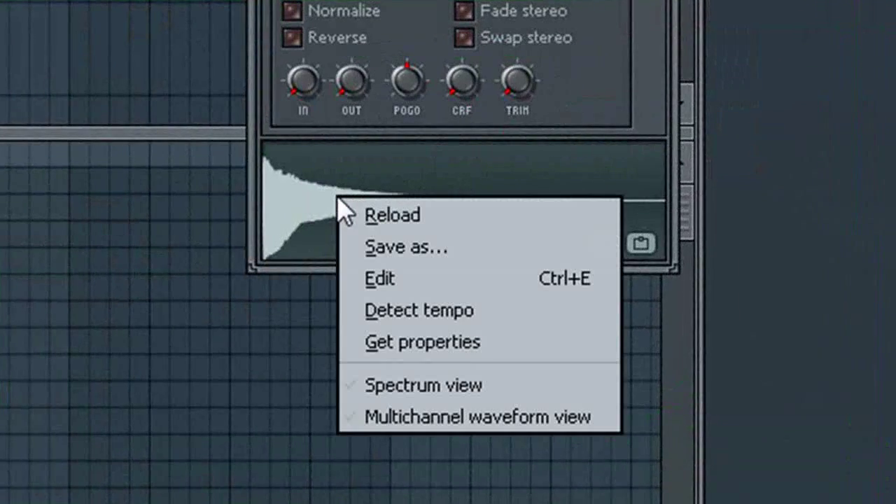
left_click(397, 274)
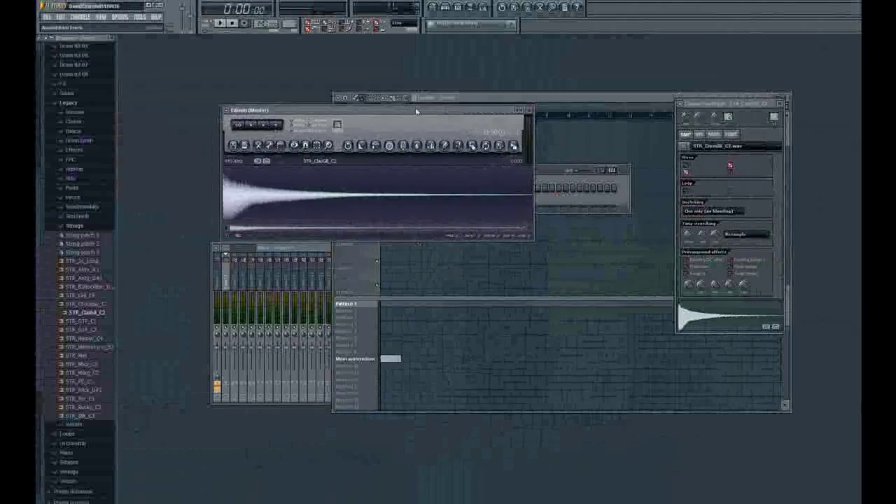
left_click_drag(416, 111, 432, 134)
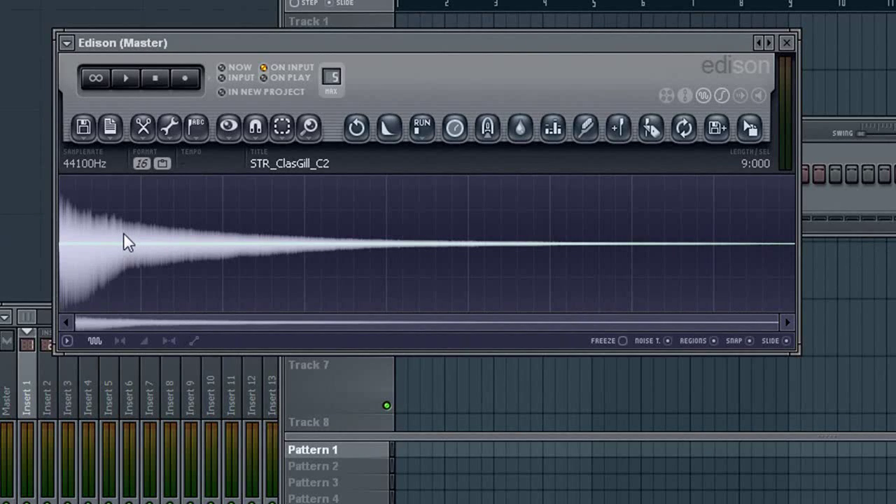
Step: Select a short early region of the decay, roughly 0:662 to 1:225
left_click_drag(122, 234, 156, 240)
mouse_move(123, 244)
left_mouse_down()
mouse_move(140, 242)
mouse_move(115, 244)
left_mouse_up()
left_click_drag(153, 243, 113, 246)
Step: Tune and accept a crossfaded loop from 0:919 to 1:224, adjusting crossfade length and tension
right_click(140, 226)
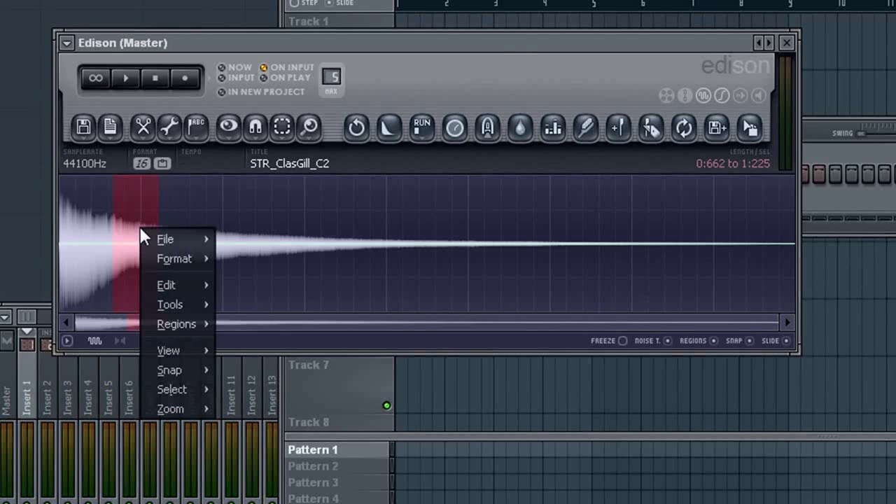
mouse_move(161, 290)
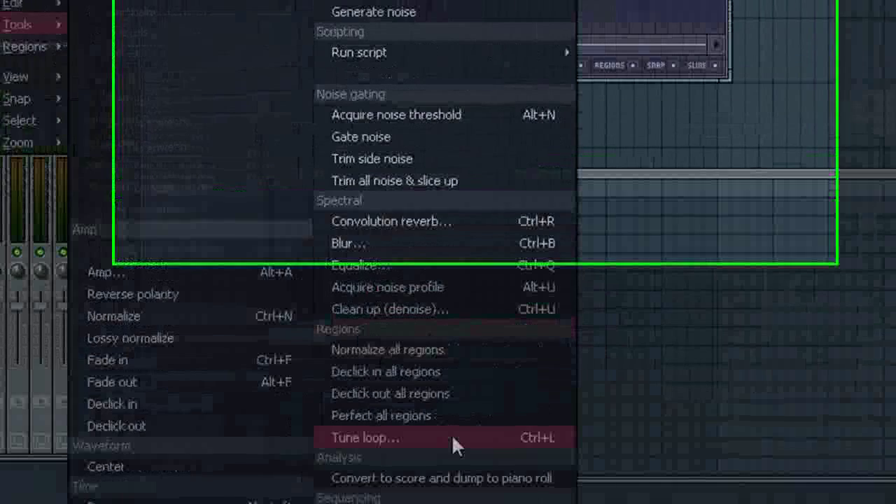
left_click(468, 303)
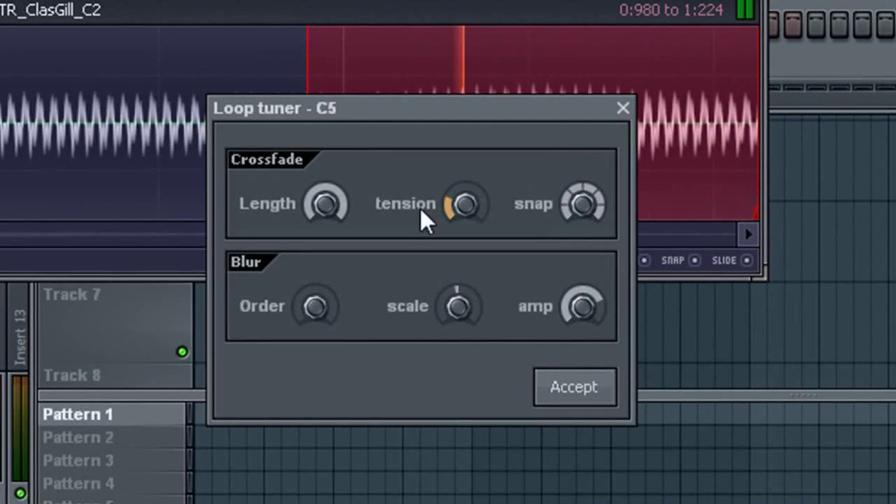
left_click_drag(329, 209, 318, 185)
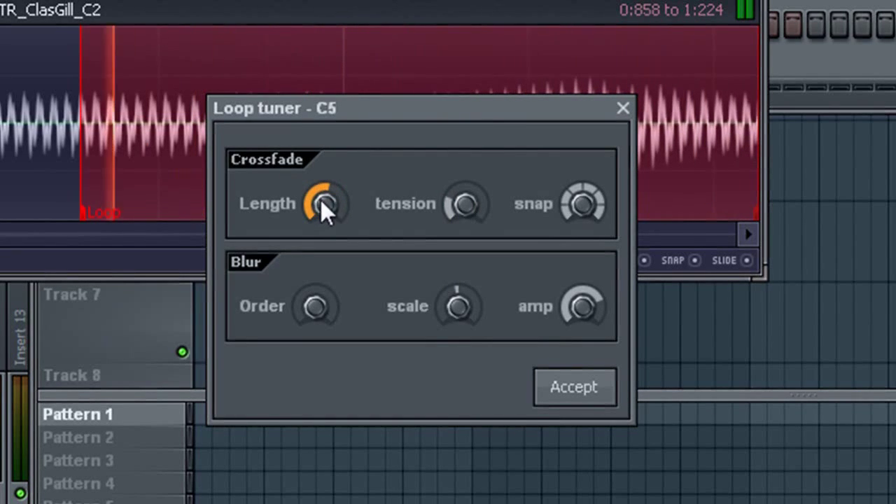
left_click_drag(315, 207, 320, 206)
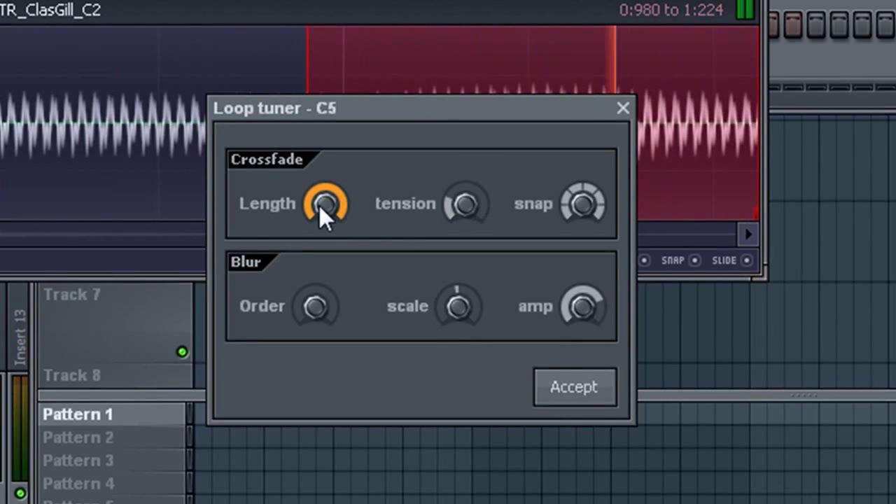
left_click_drag(323, 205, 623, 463)
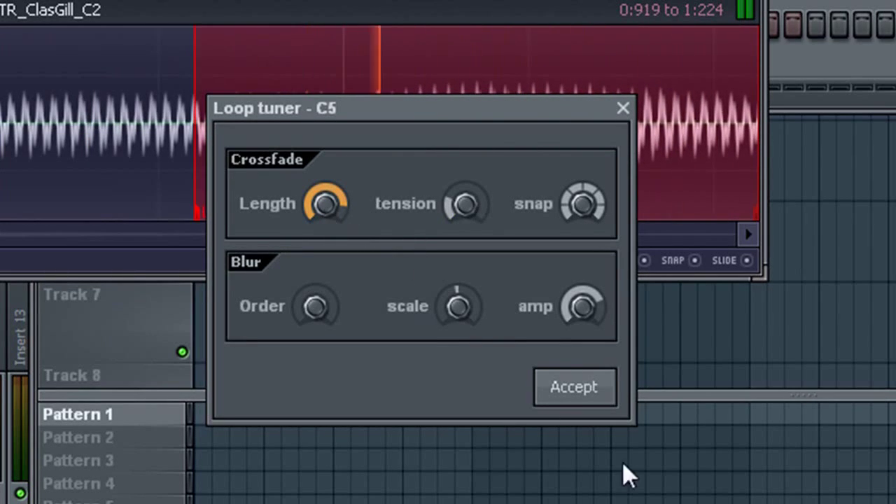
left_click(576, 392)
mouse_move(463, 215)
left_mouse_down()
mouse_move(452, 208)
mouse_move(471, 217)
left_mouse_up()
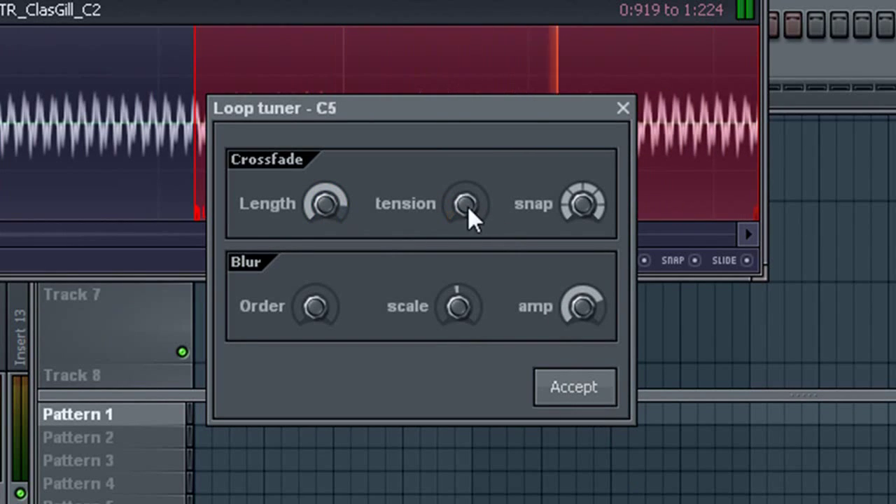
left_click(586, 398)
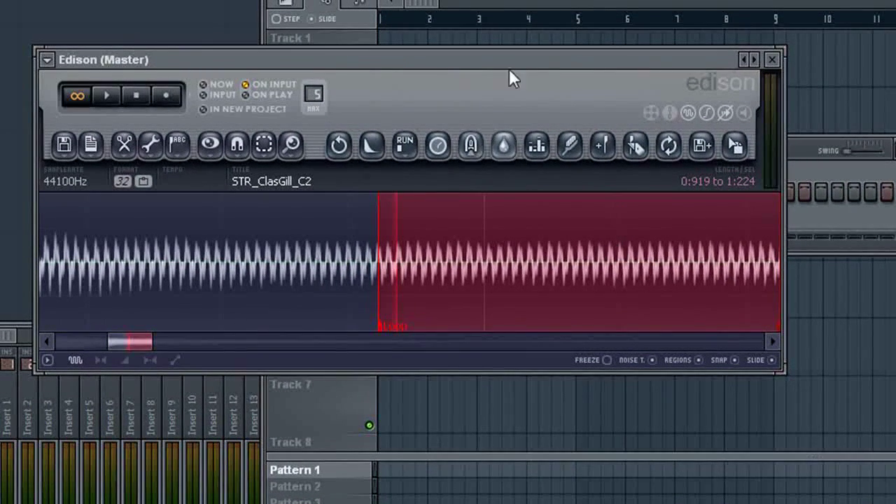
Step: Send the whole looped waveform to the selected guitar channel and close Edison
double_click(561, 312)
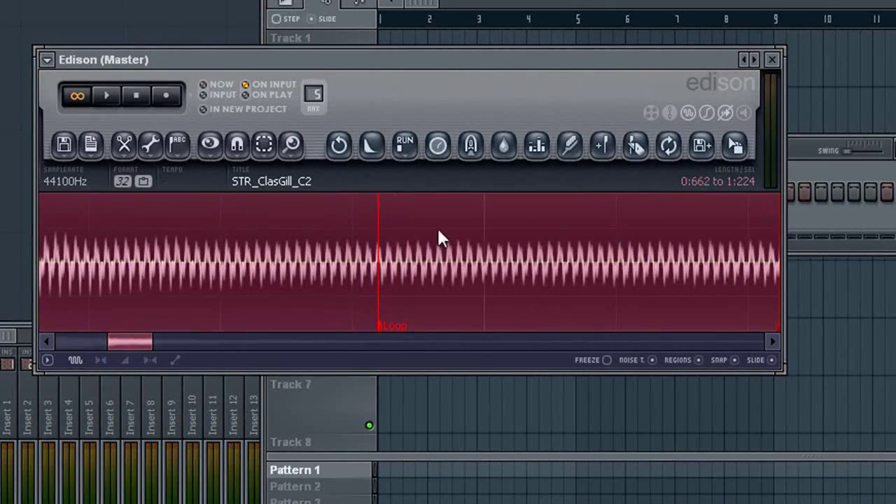
right_click(430, 277)
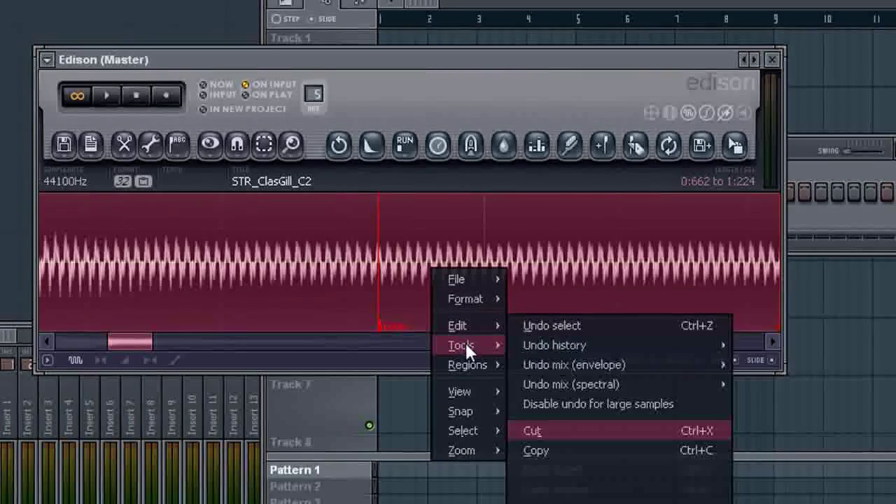
mouse_move(466, 348)
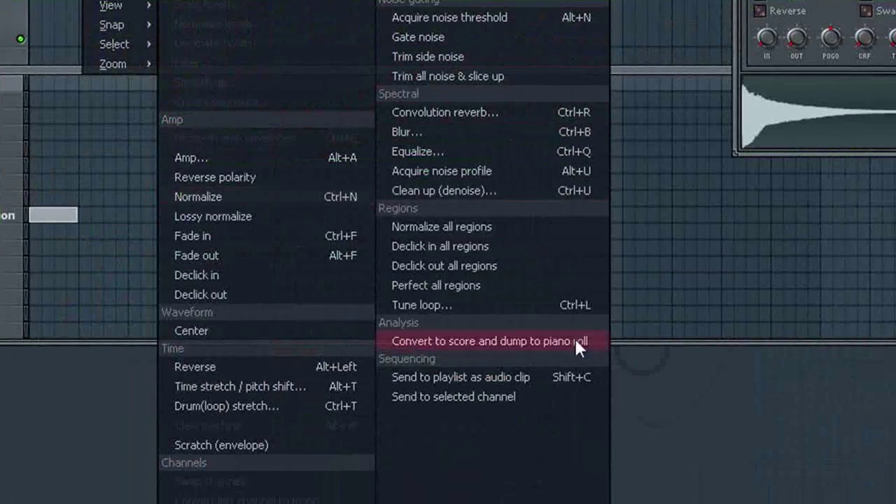
left_click(528, 391)
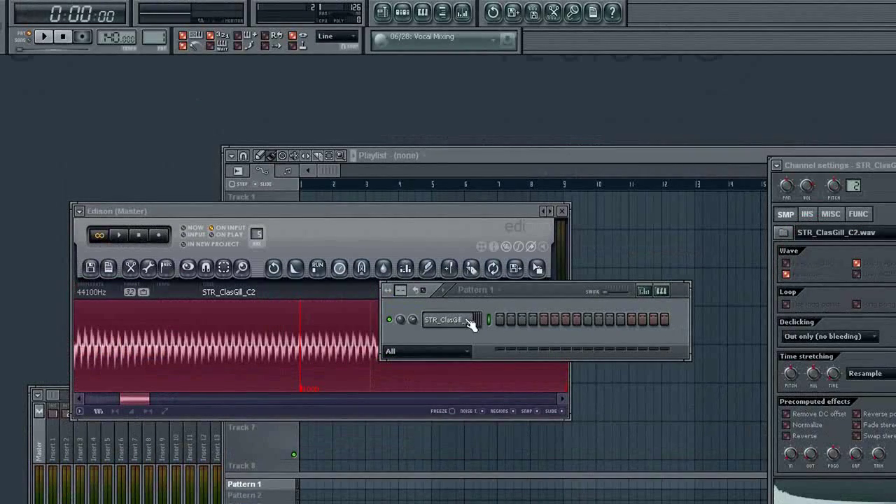
left_click(567, 215)
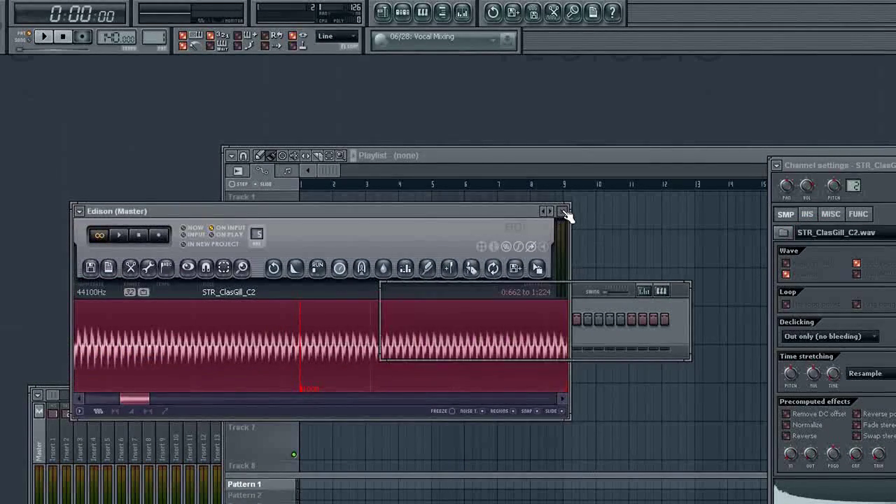
left_click(566, 211)
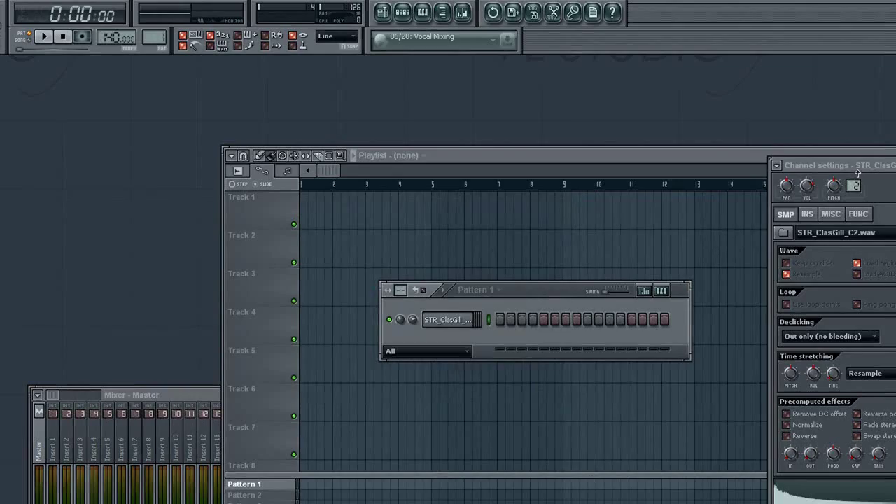
Step: Enable Use loop points for STR_ClasGill_C2_2.wav in the channel's Loop section
left_click_drag(860, 164, 620, 129)
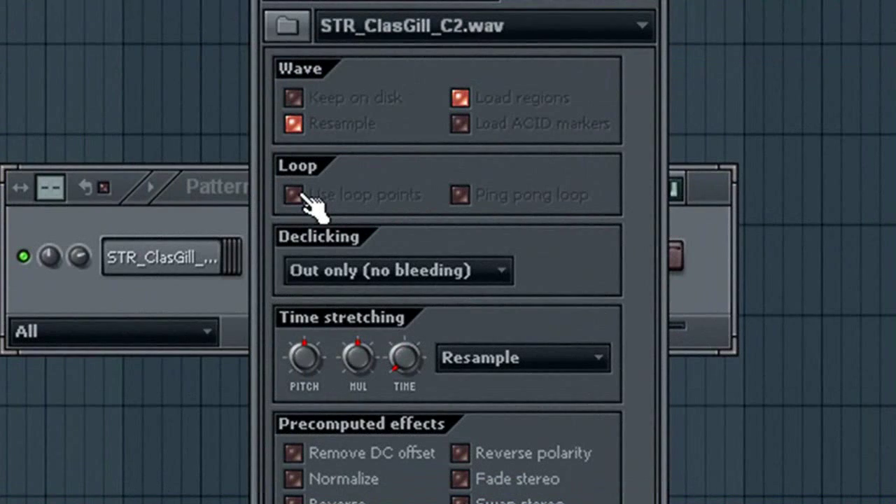
left_click(294, 196)
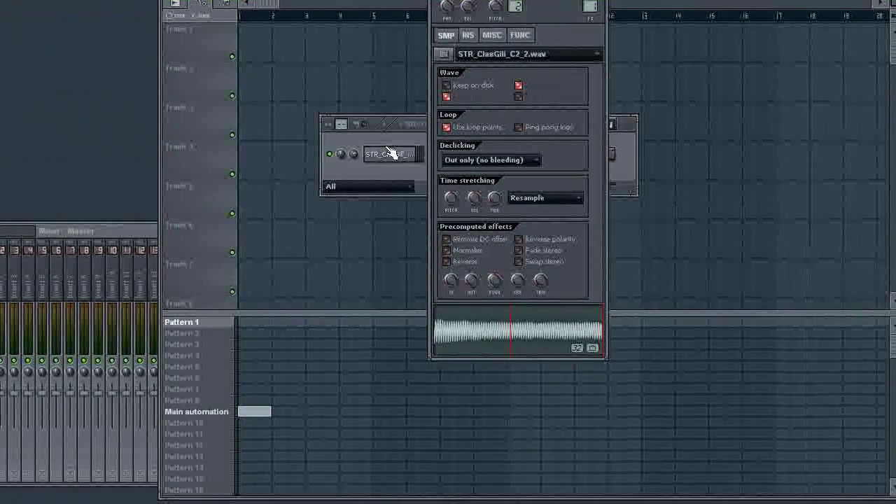
right_click(389, 153)
Step: Add one note in the guitar piano roll, stretch it to near bar 7, and play it
left_click(450, 155)
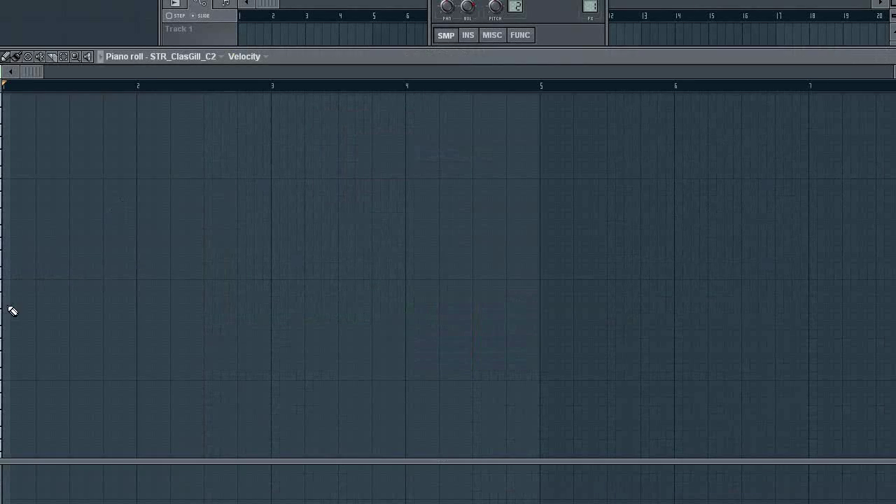
left_click(7, 275)
left_click_drag(15, 274, 138, 274)
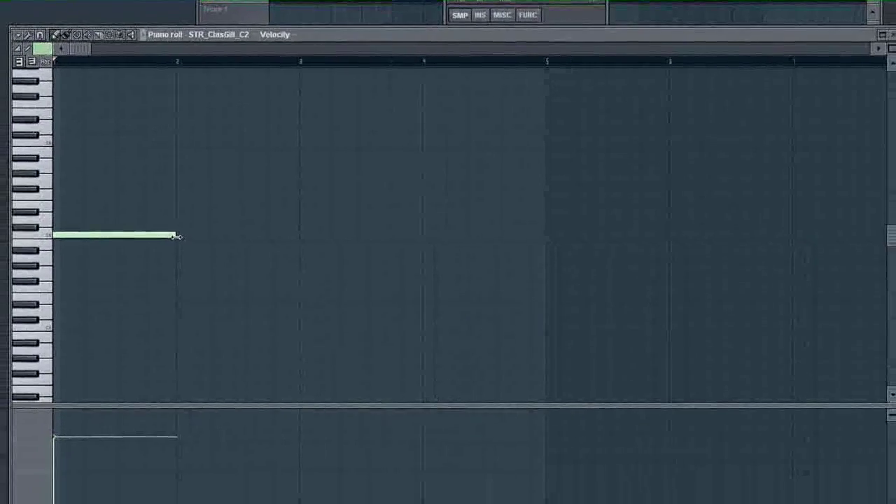
left_click_drag(177, 236, 852, 239)
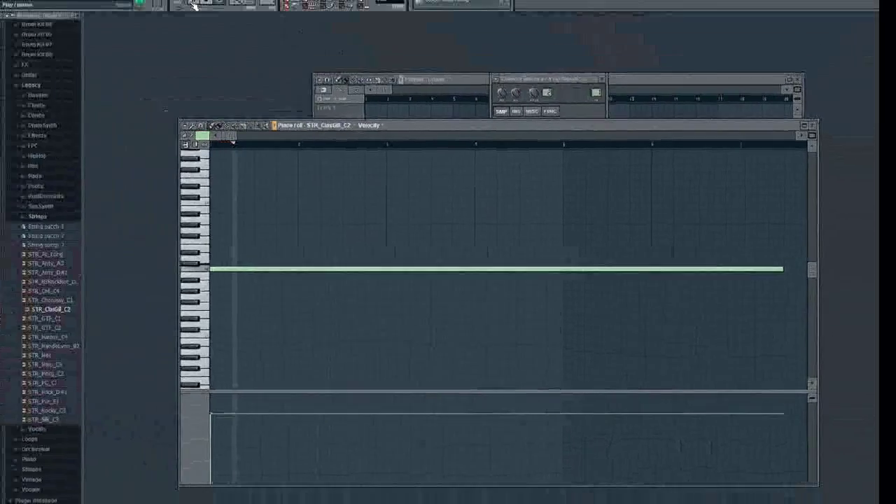
key("space")
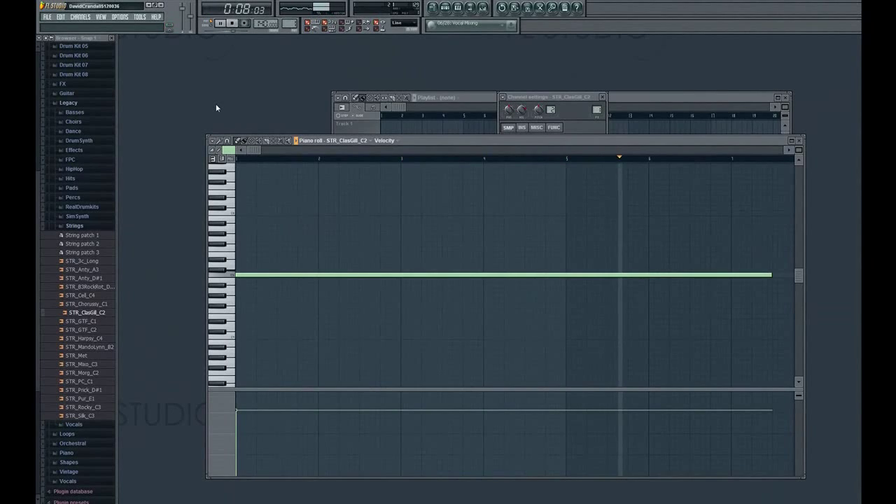
left_click(232, 23)
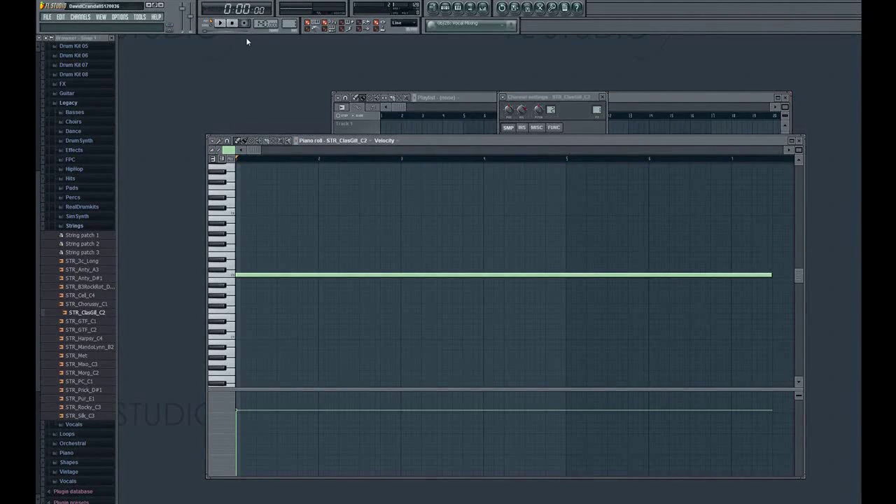